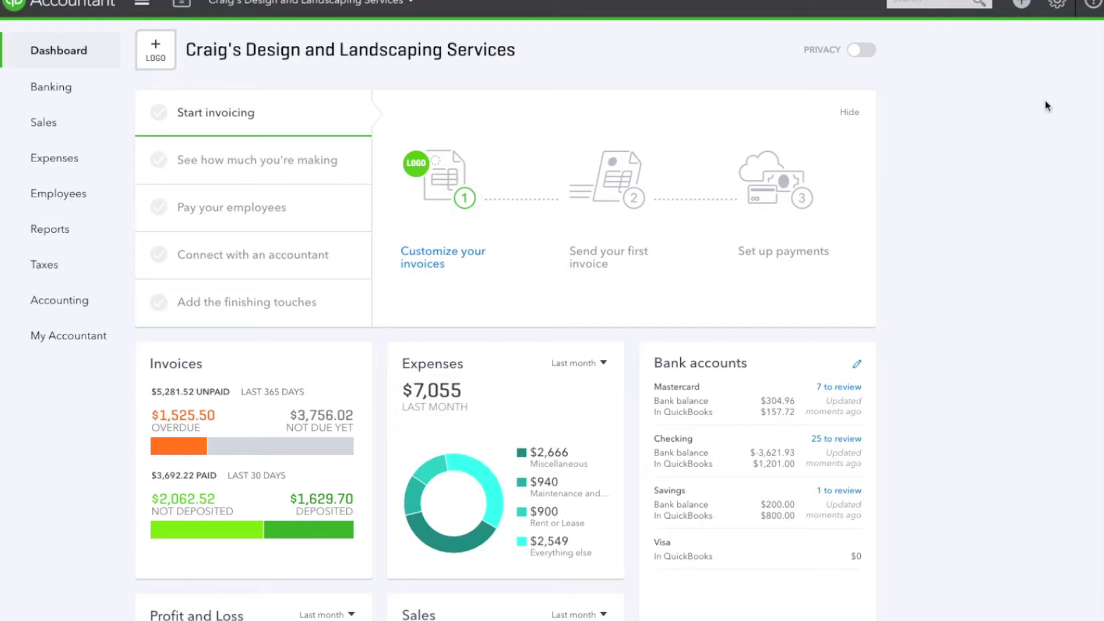
Open the Budgets list from the company tools menu to reach Test Budget.
left_click(1060, 9)
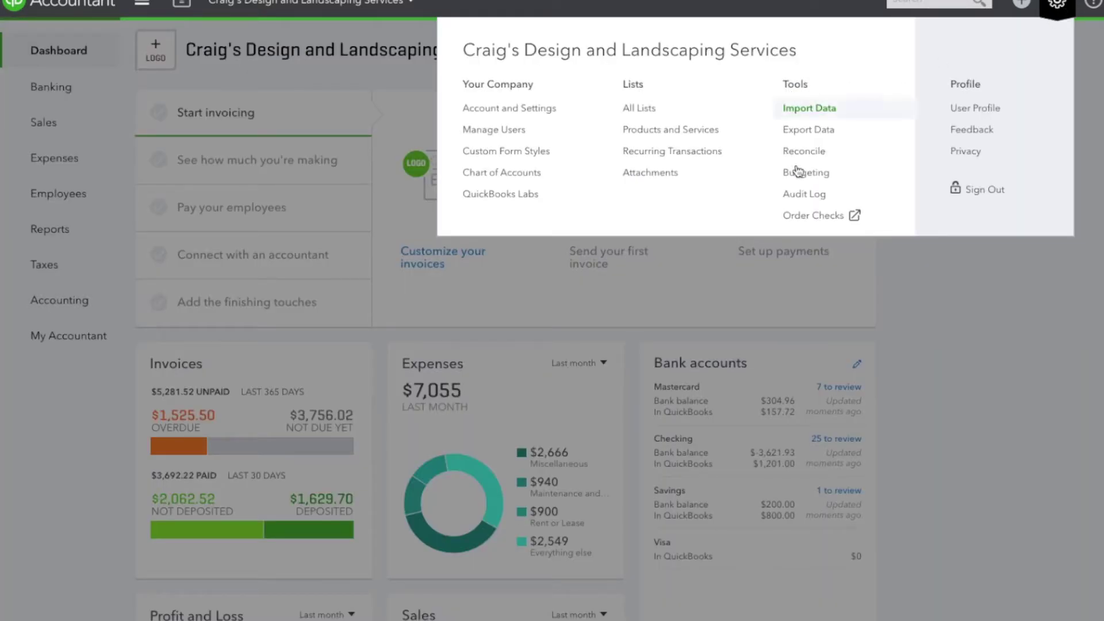
left_click(800, 176)
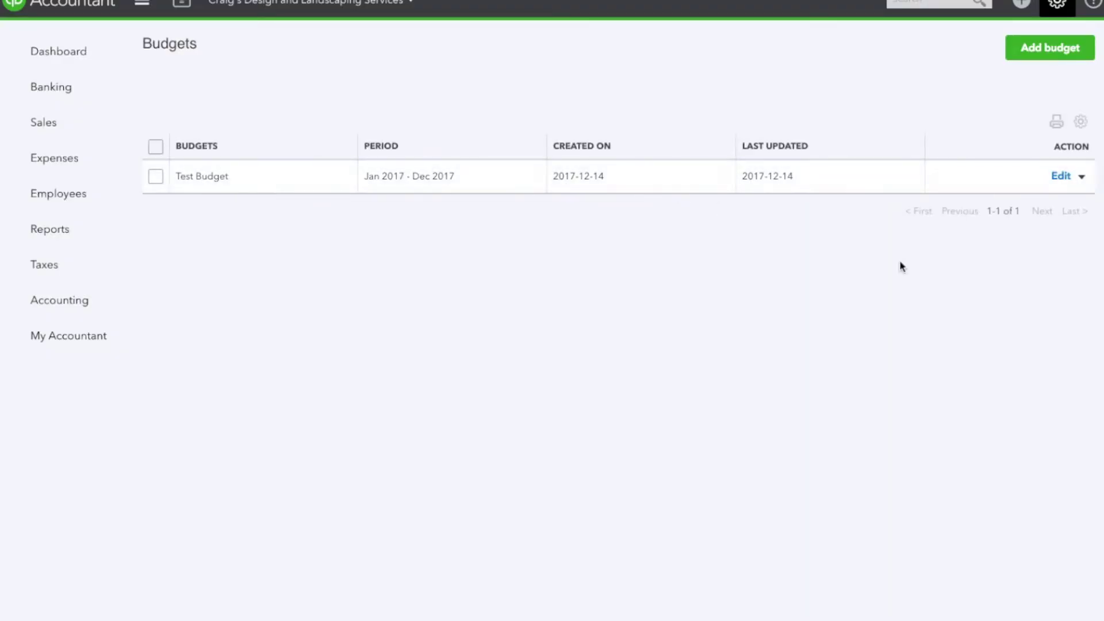
Run Budget vs. Actuals from Test Budget's actions and highlight the COOL CARS column heading.
left_click(1082, 177)
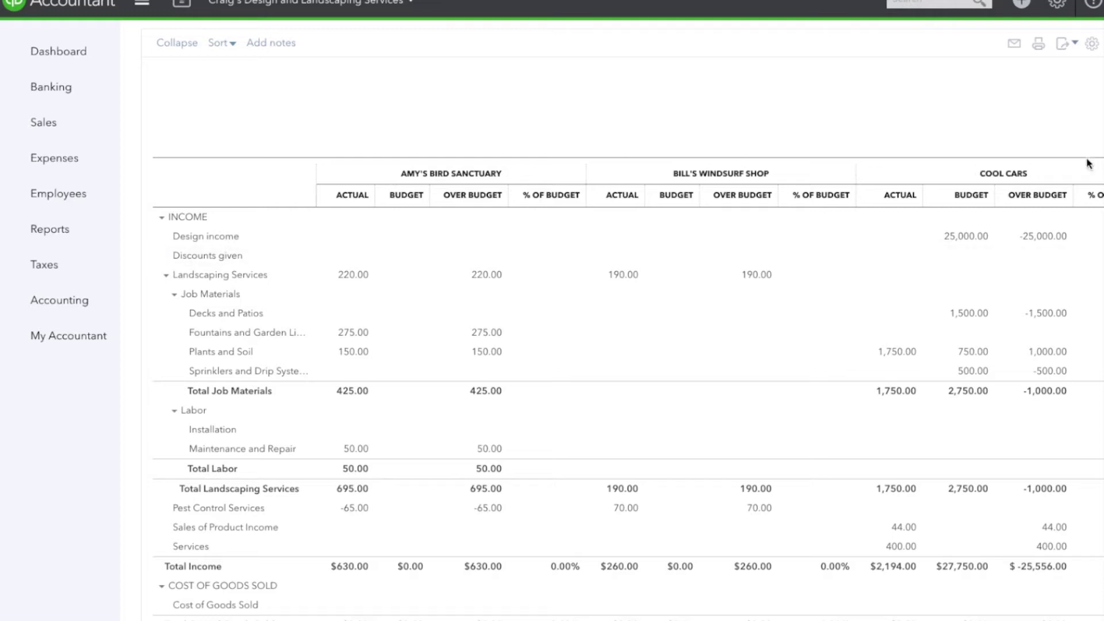
scroll(1096, 165, "up", 3)
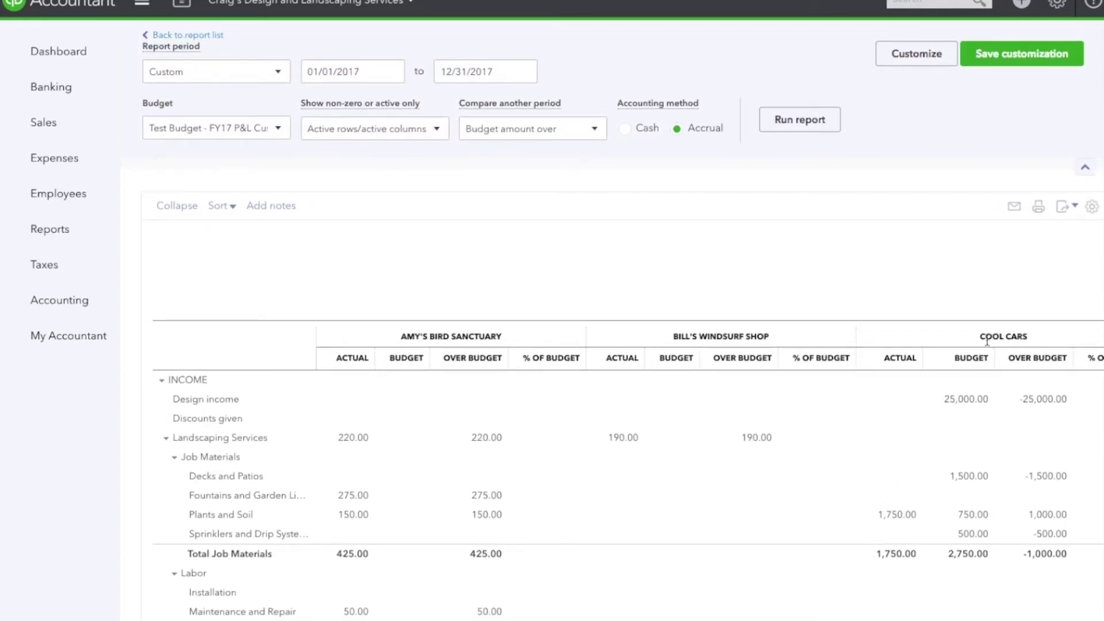
left_click_drag(979, 340, 1034, 339)
Customize the report with a Customer filter limited to Cool Cars.
left_click(910, 67)
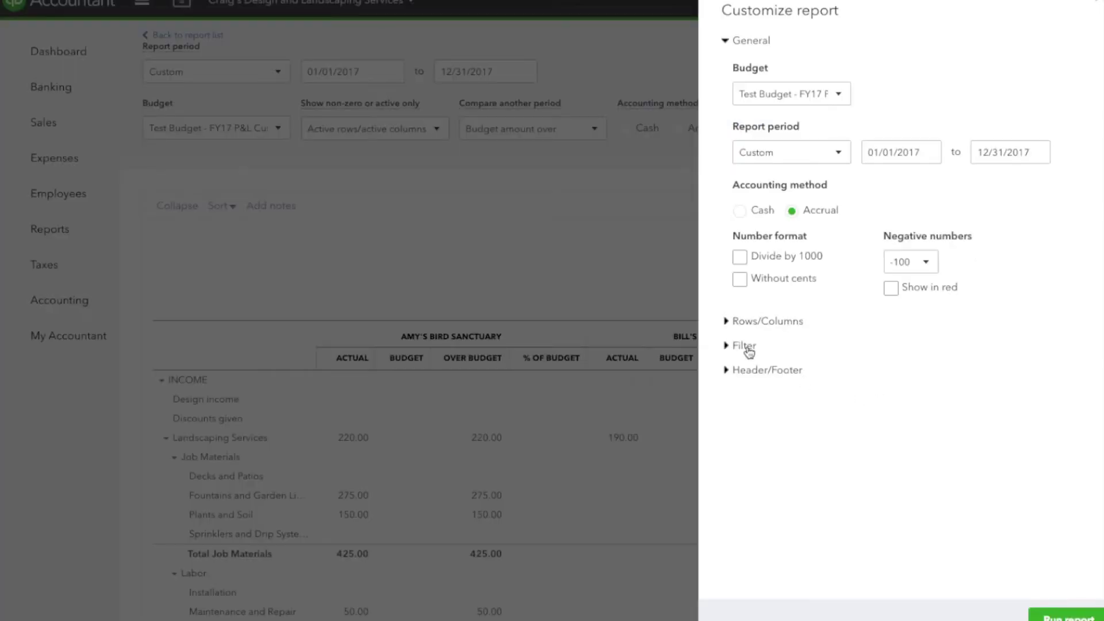
left_click(747, 347)
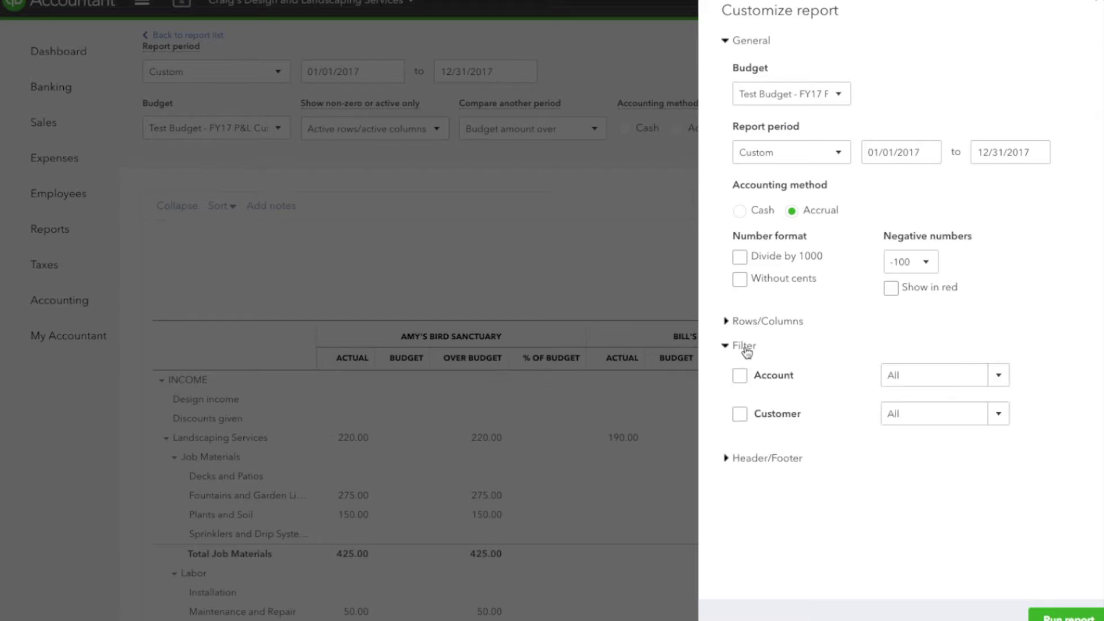
left_click(739, 415)
left_click(960, 376)
left_click(996, 380)
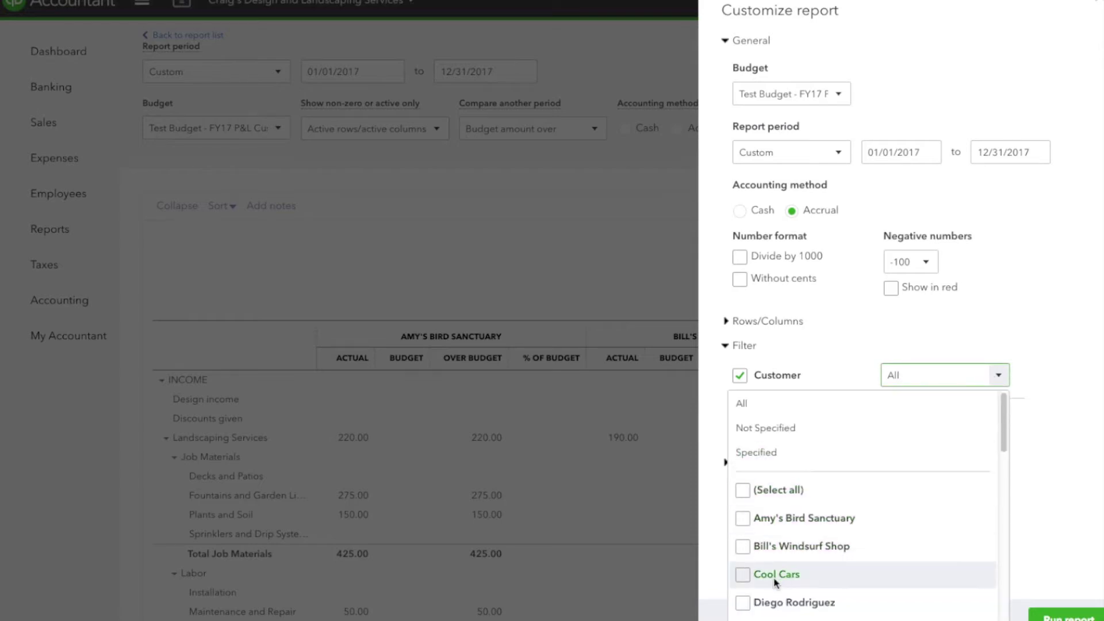
left_click(773, 580)
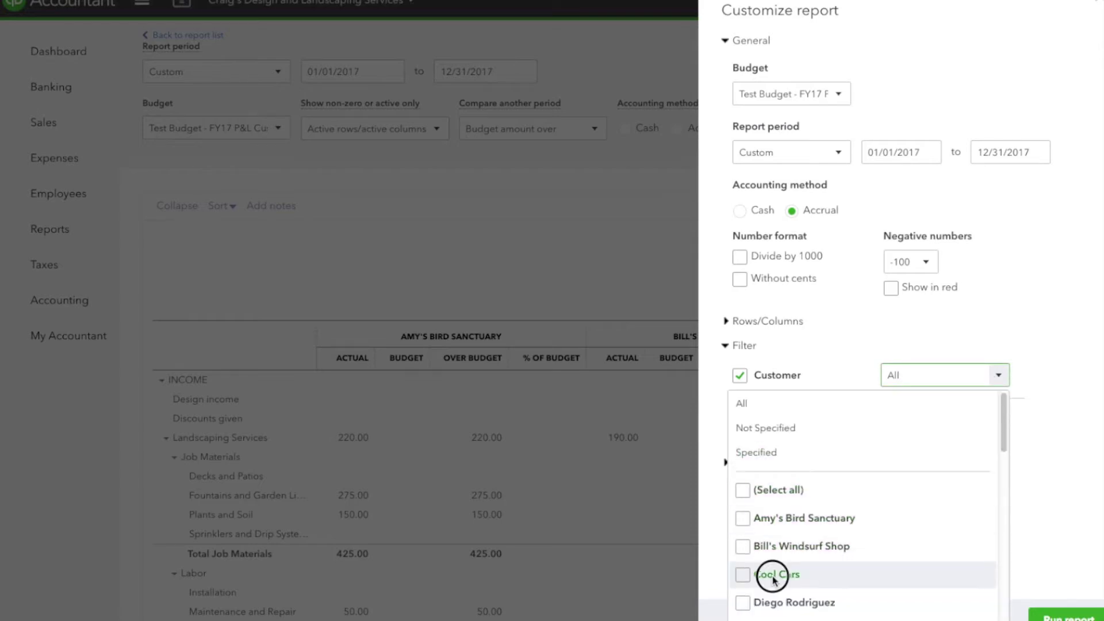
left_click(1044, 505)
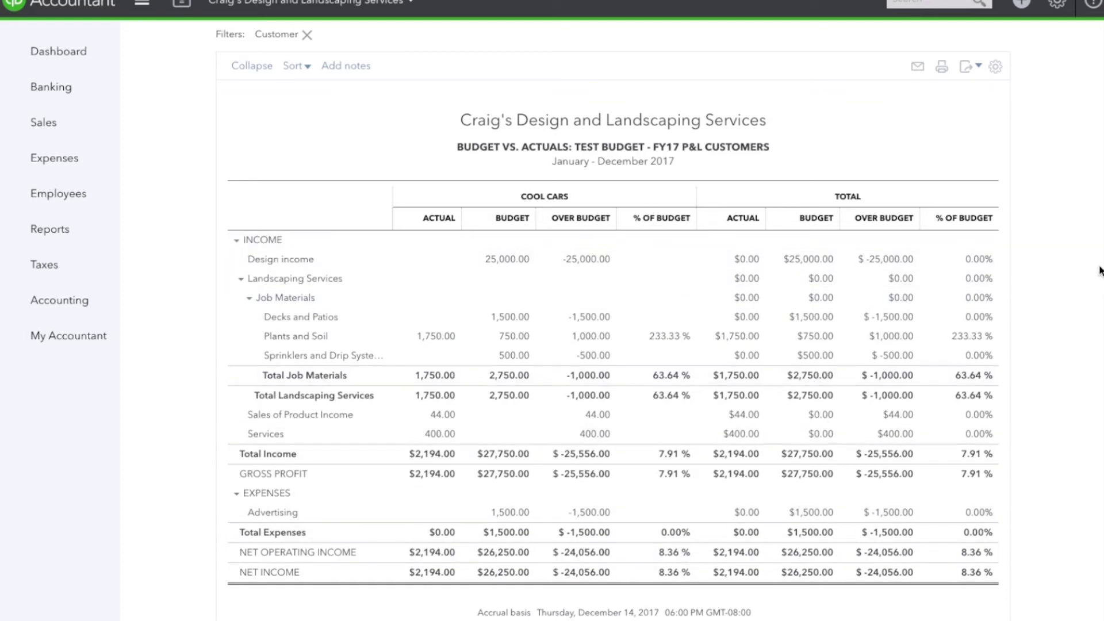
scroll(1099, 257, "up", 2)
scroll(1101, 180, "up", 2)
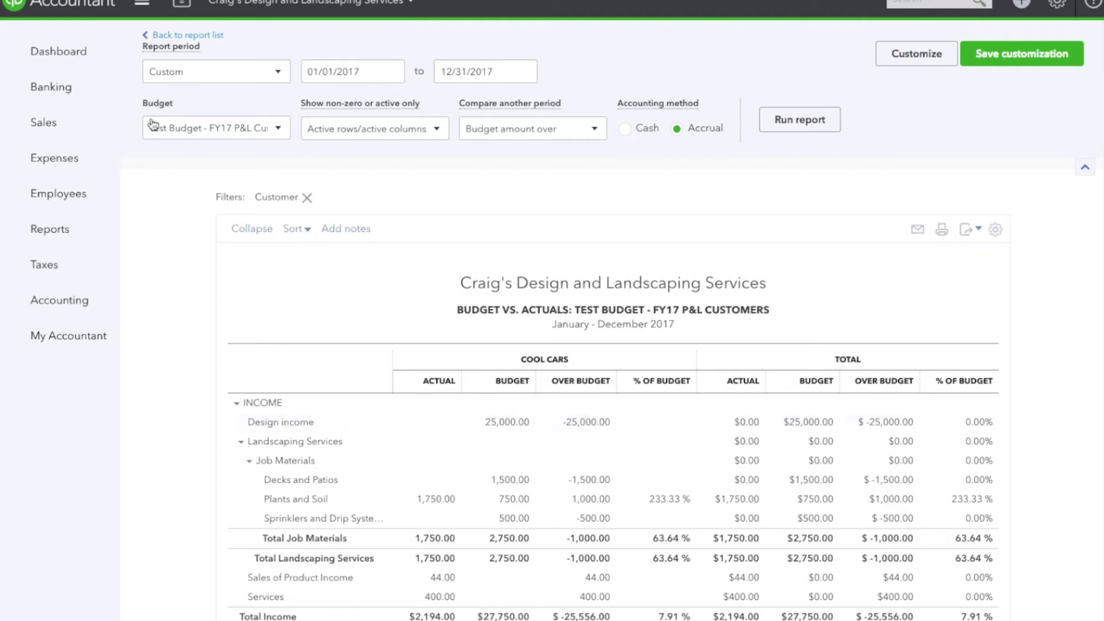
Return to the dashboard and run Budget vs. Actuals from Recommended Reports.
left_click(64, 54)
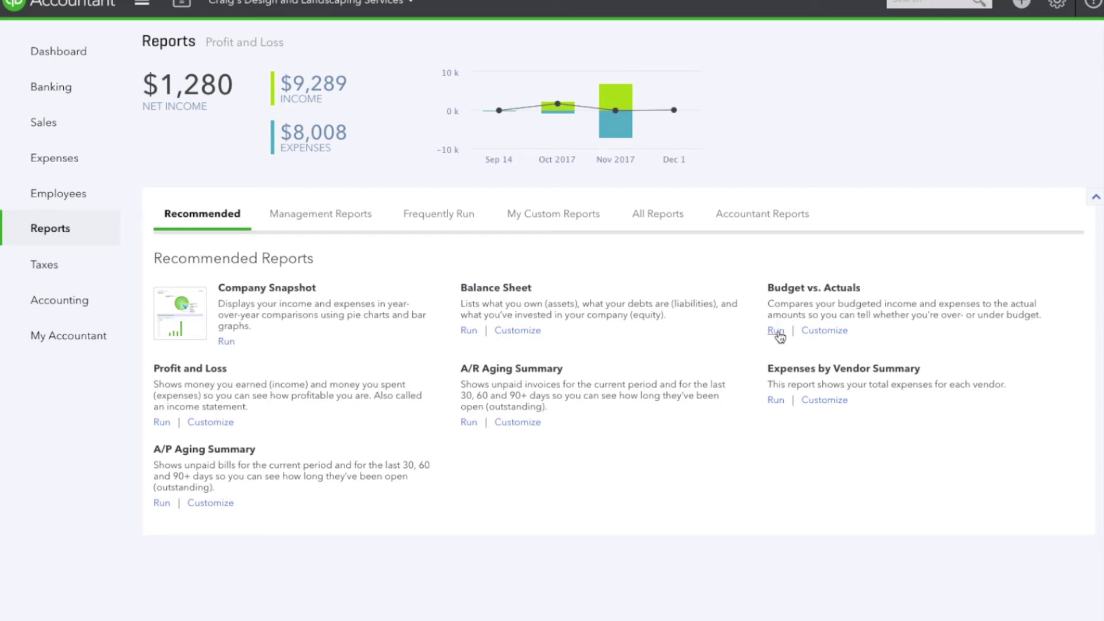
left_click(776, 333)
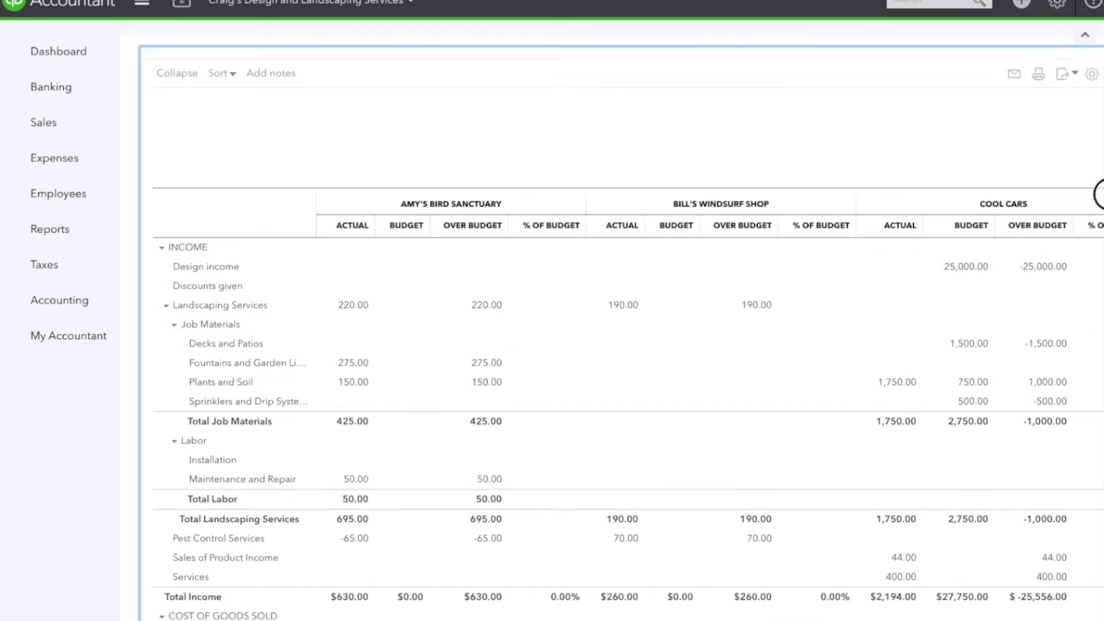
scroll(1086, 172, "up", 3)
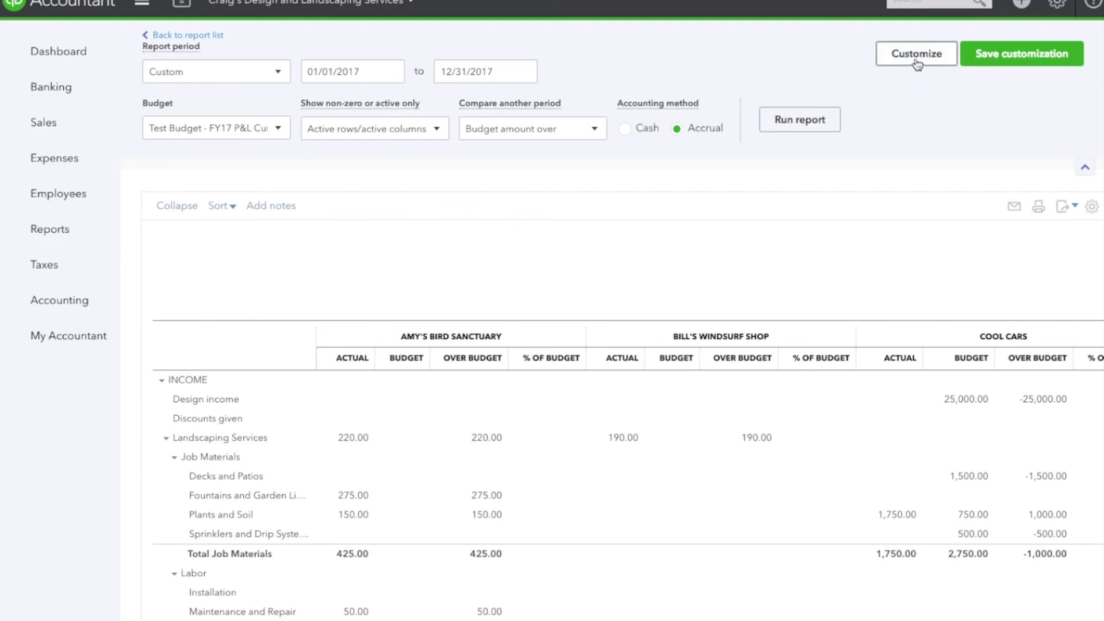
Open the customization options for the Test Budget 2017 Budget vs. Actuals report.
left_click(917, 61)
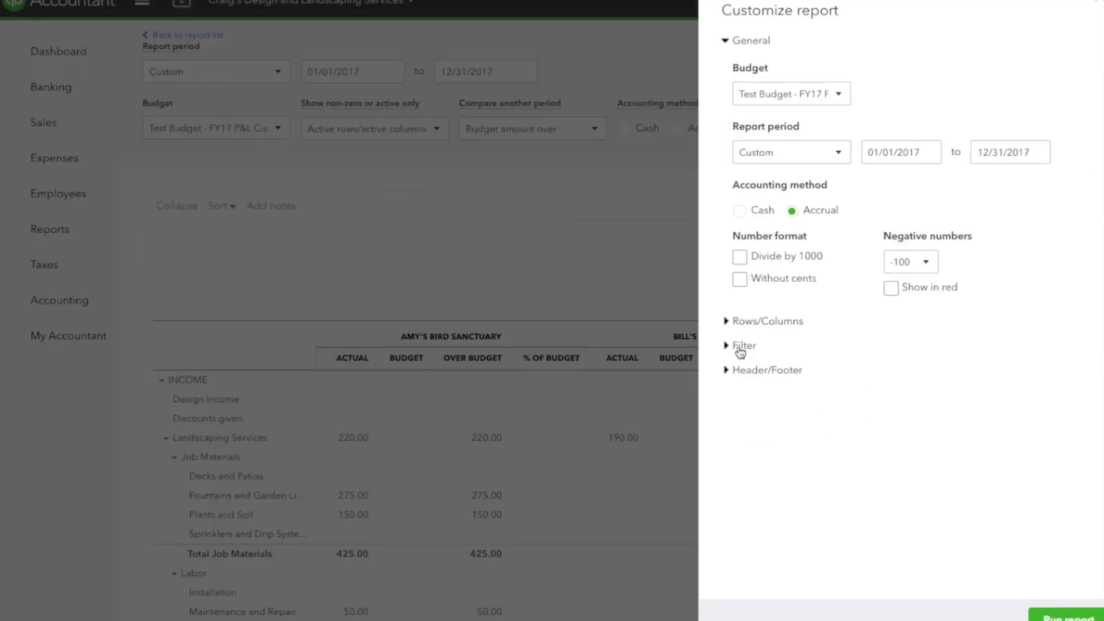
Add a Customer filter for Cool Cars, rerun the report, and close the panel.
left_click(739, 348)
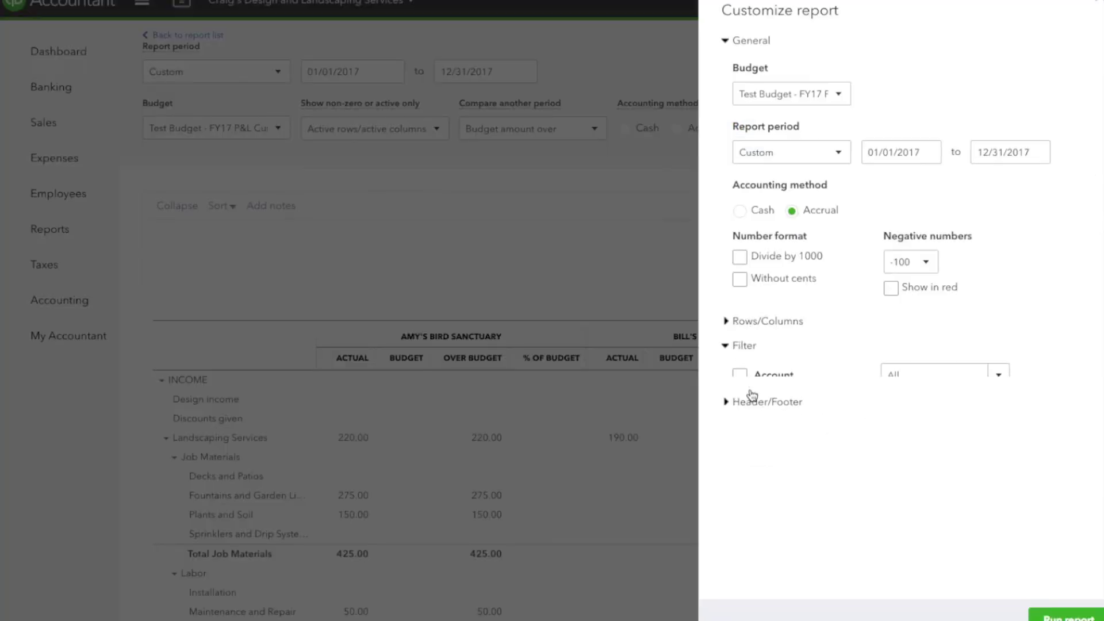
left_click(740, 414)
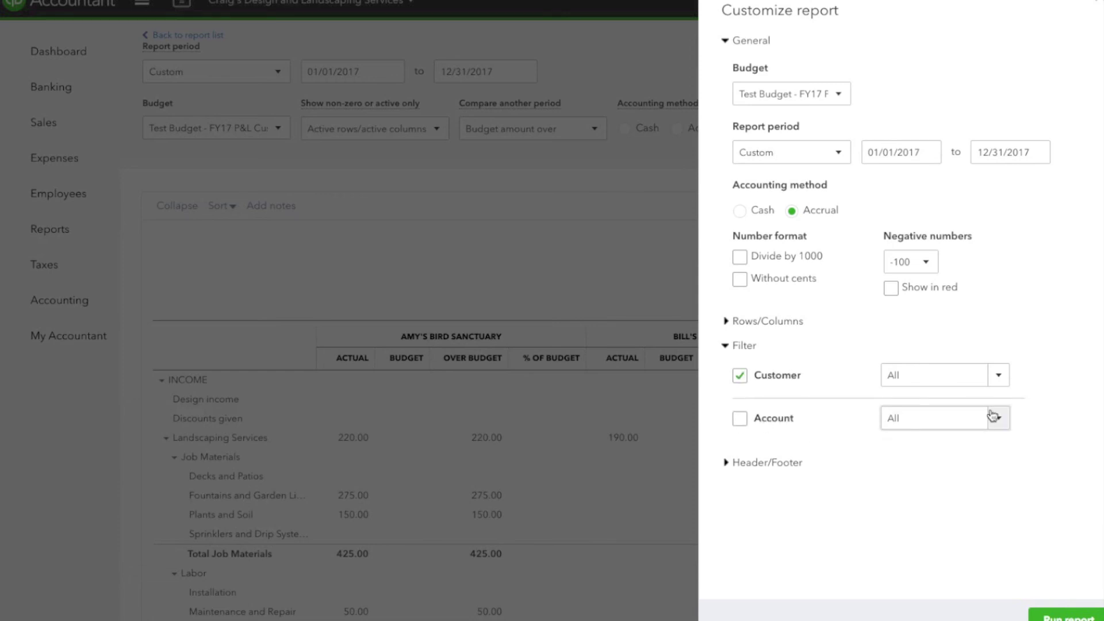
left_click(941, 380)
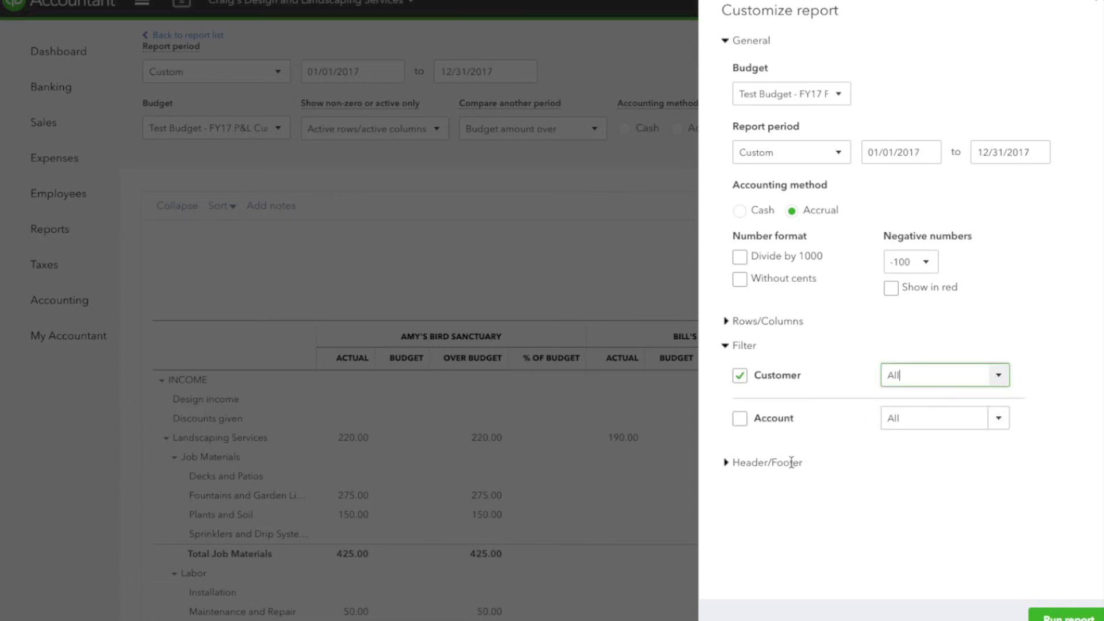
left_click(768, 574)
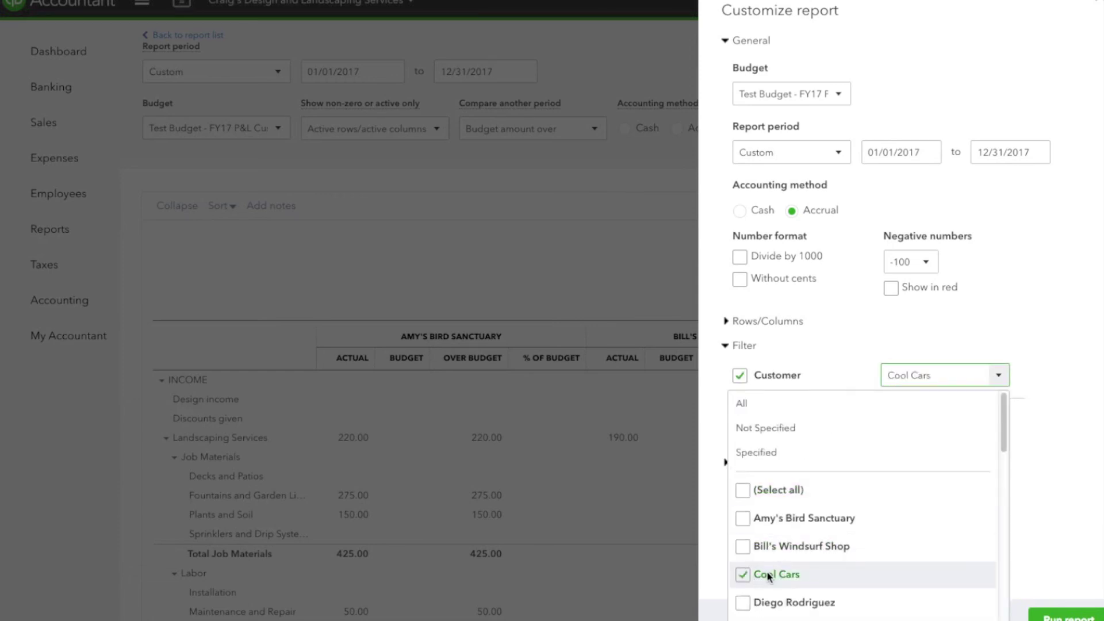
left_click(1045, 618)
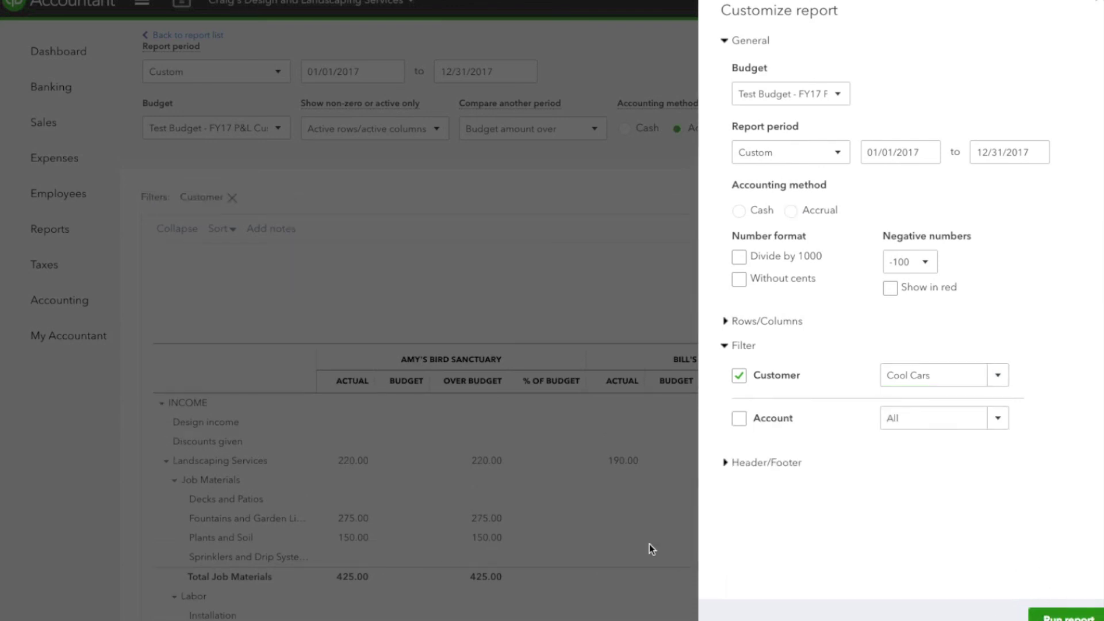
left_click(650, 544)
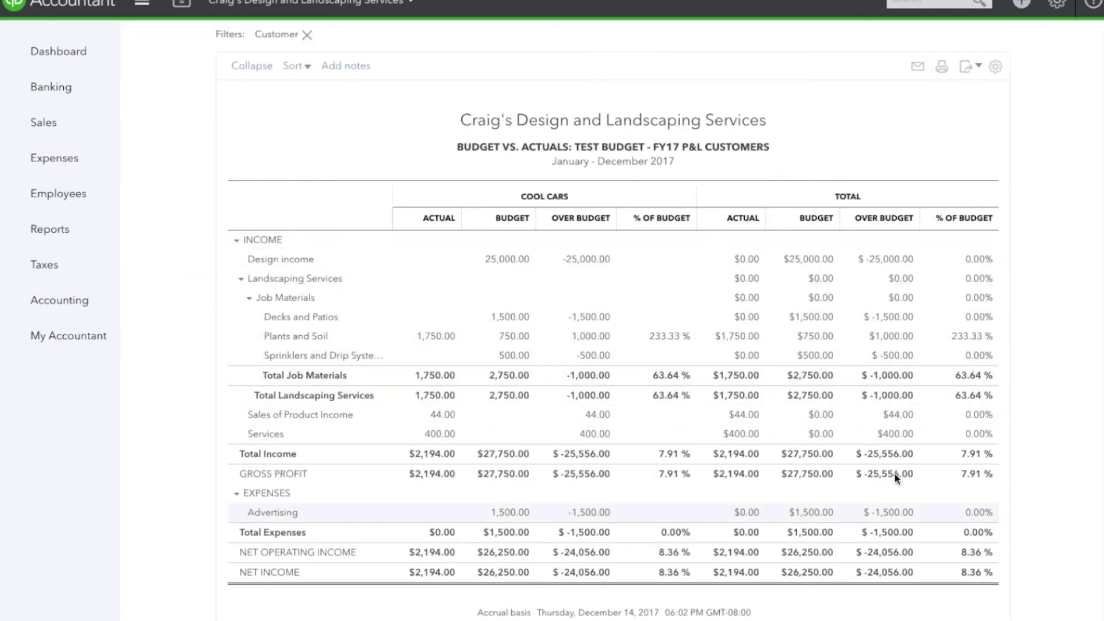
scroll(1094, 320, "up", 1)
scroll(1095, 305, "up", 1)
scroll(1096, 274, "up", 1)
scroll(1095, 275, "up", 1)
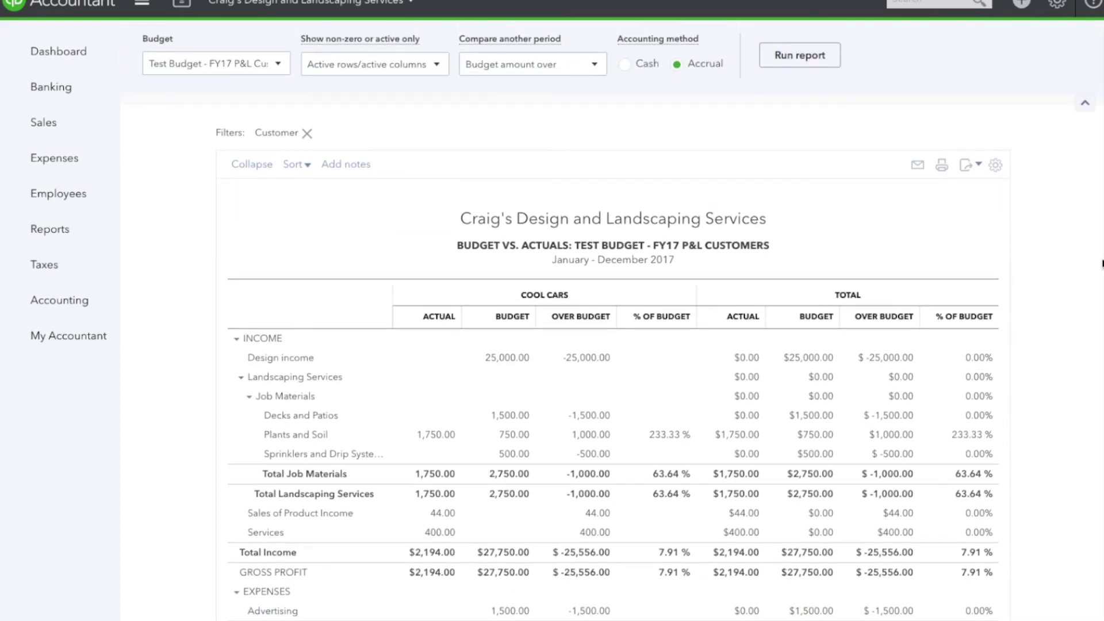